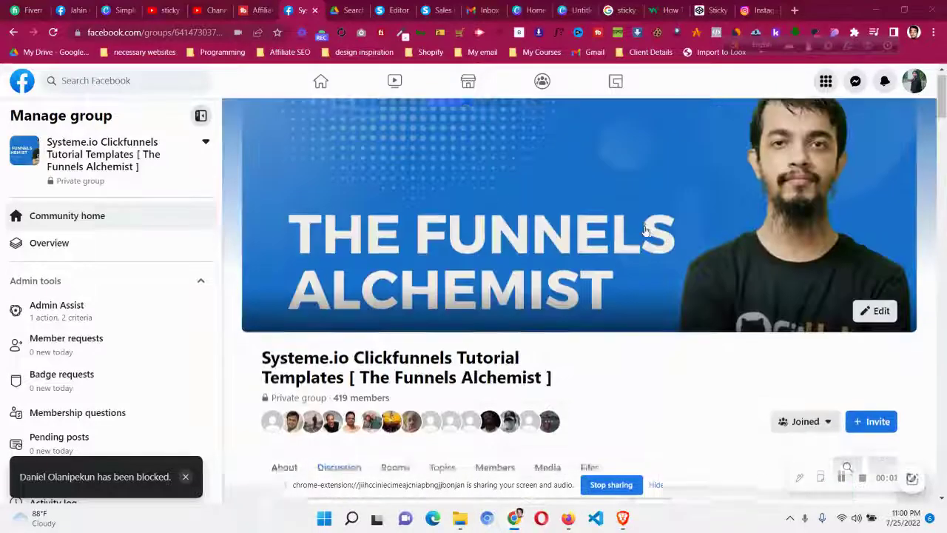
Step: Scroll through the published sales page to its 'Get instant access to the course' buttons, then return to the Facebook group
scroll(644, 244, "down", 1)
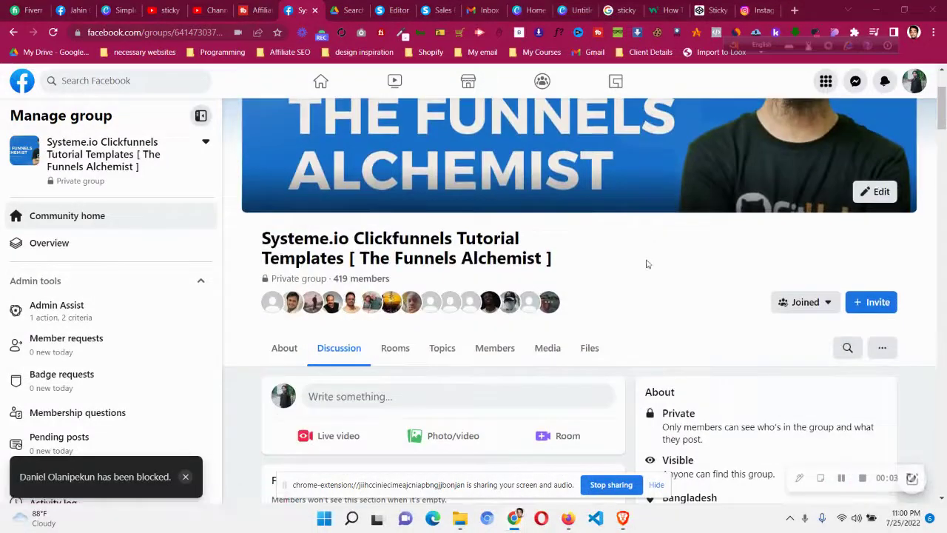
left_click(435, 10)
scroll(408, 253, "up", 15)
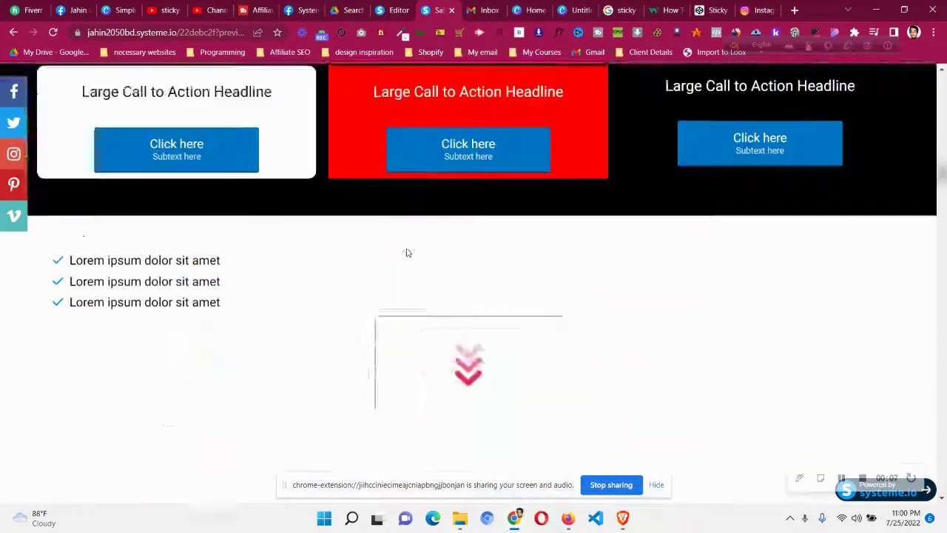
scroll(406, 252, "up", 15)
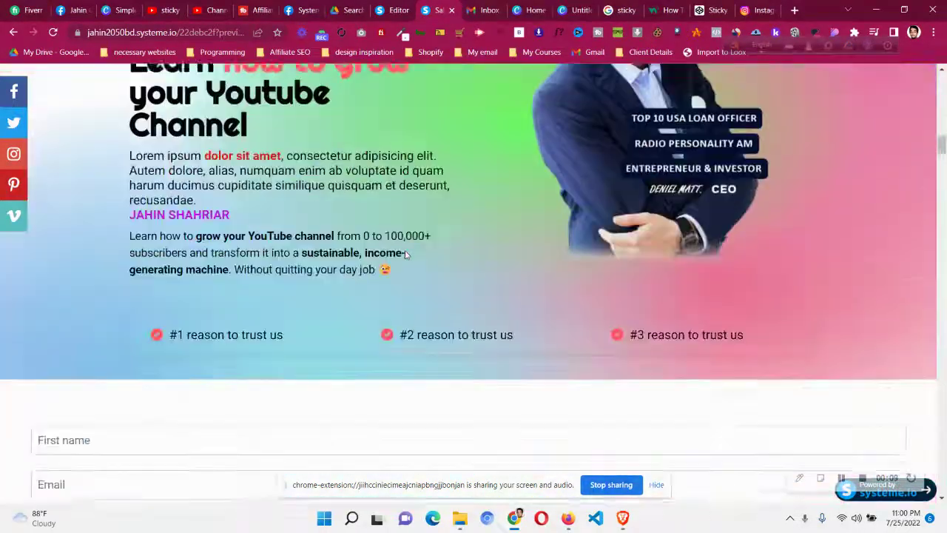
scroll(405, 254, "up", 10)
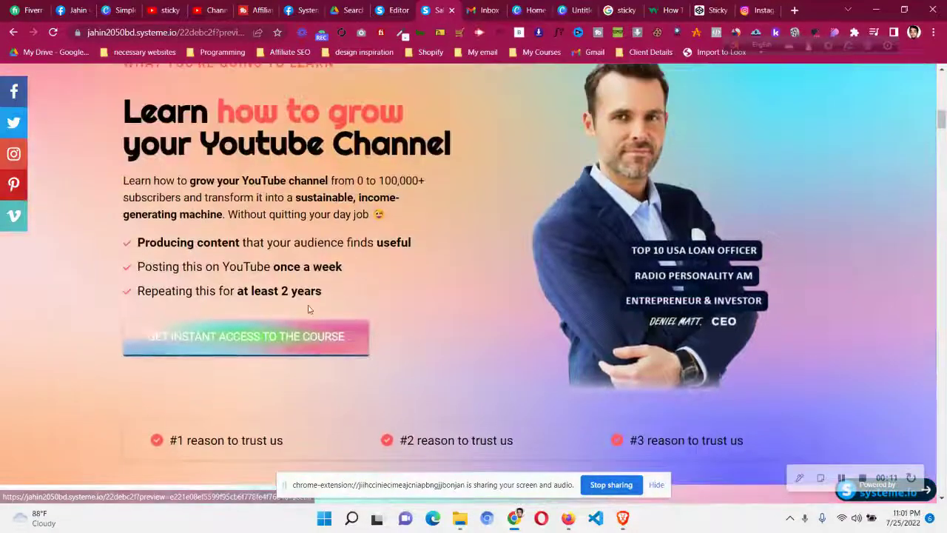
scroll(310, 309, "up", 10)
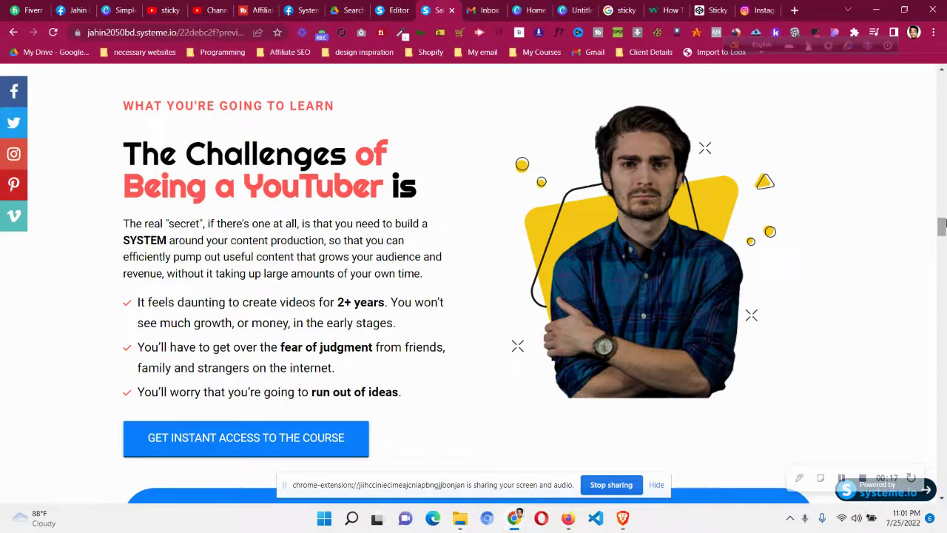
left_click_drag(942, 226, 942, 231)
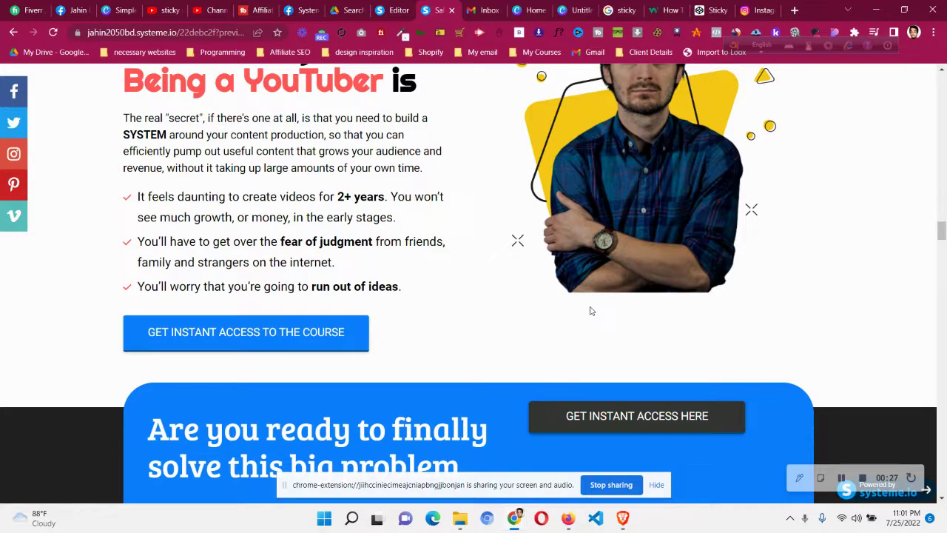
left_click_drag(941, 231, 942, 96)
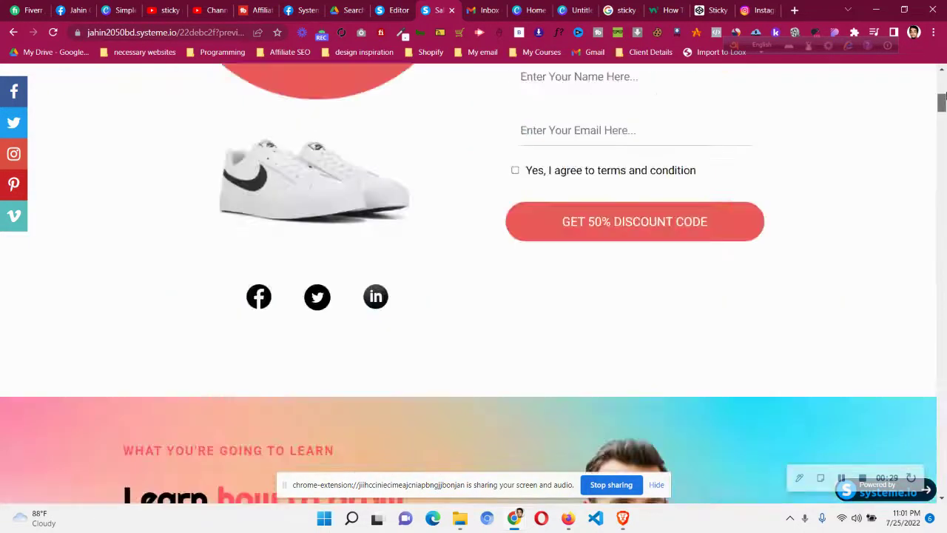
scroll(262, 238, "up", 3)
scroll(262, 243, "down", 10)
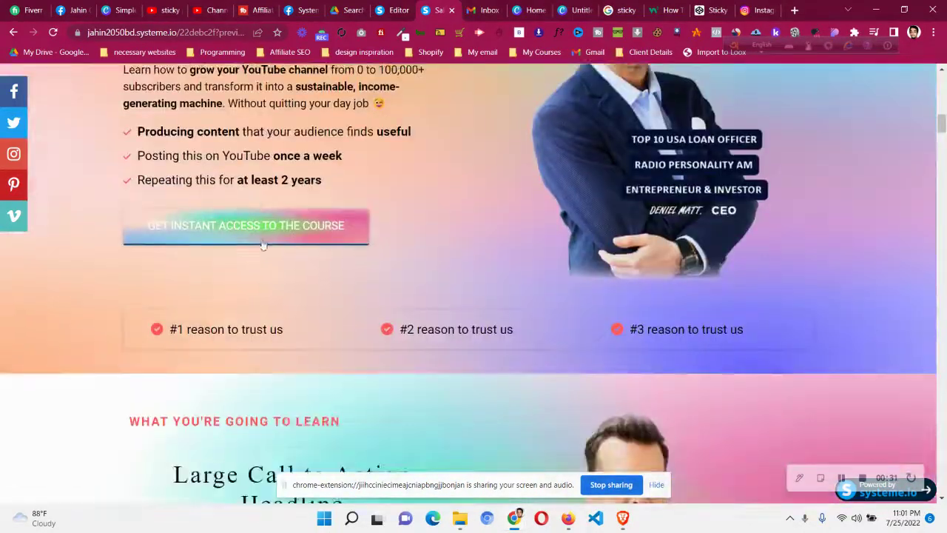
scroll(272, 234, "down", 4)
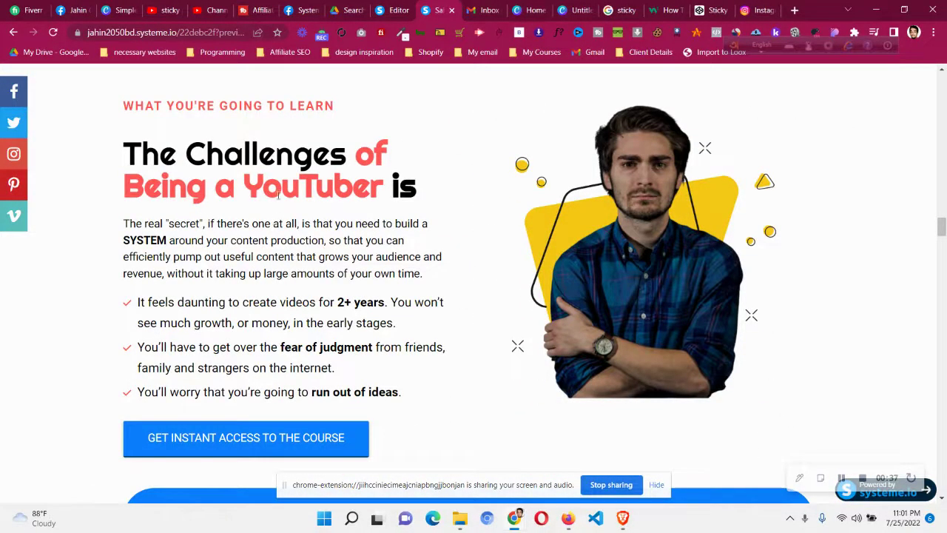
left_click(303, 10)
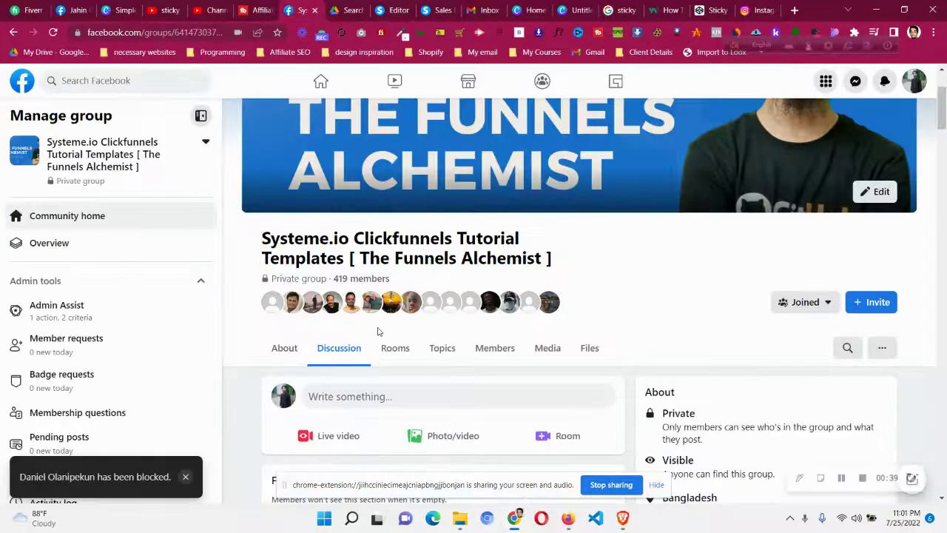
scroll(377, 331, "down", 1)
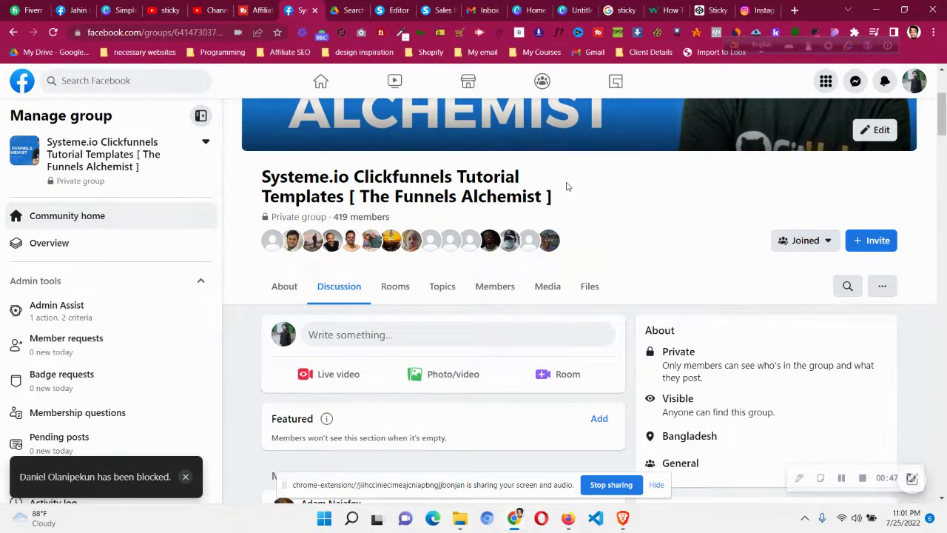
Step: In the editor, set the 'Get instant access to the course' button's click action to Open URL
left_click(398, 9)
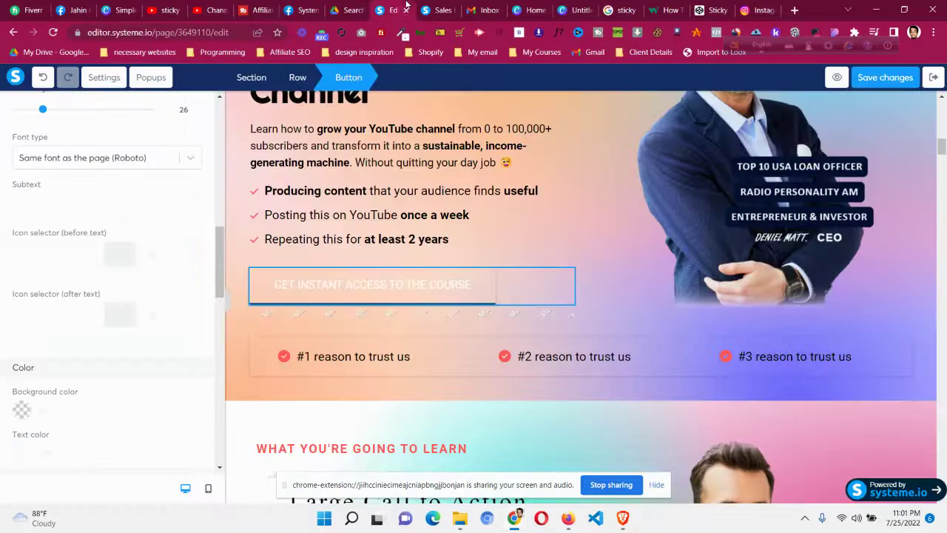
key("Escape")
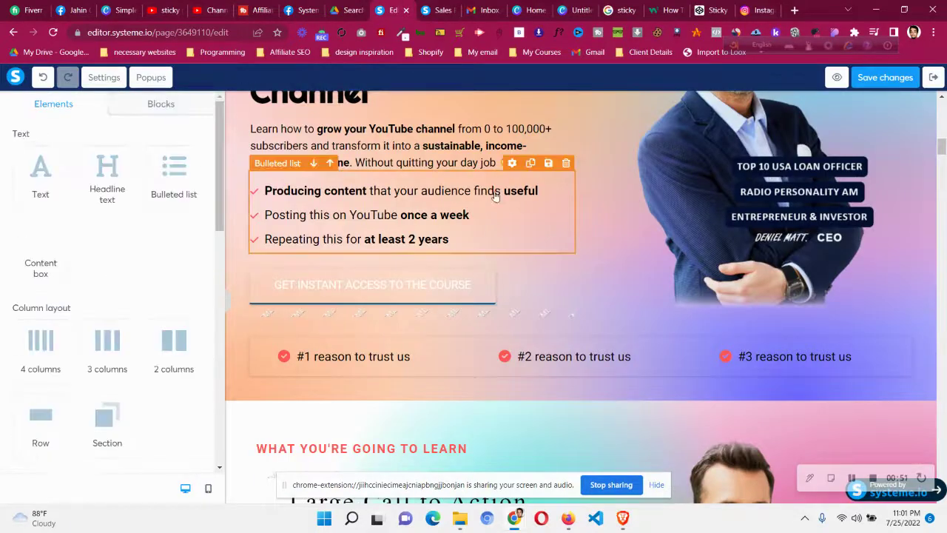
scroll(453, 191, "up", 5)
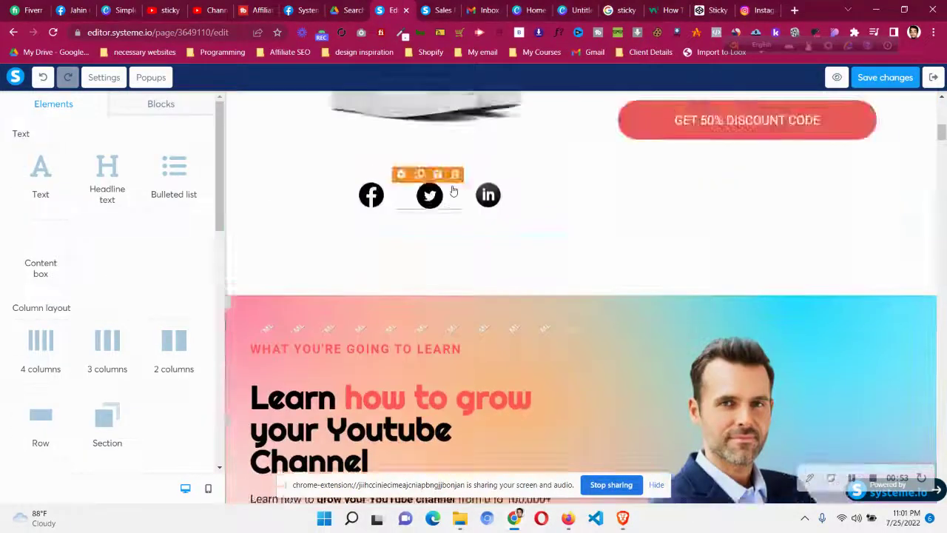
scroll(453, 191, "down", 6)
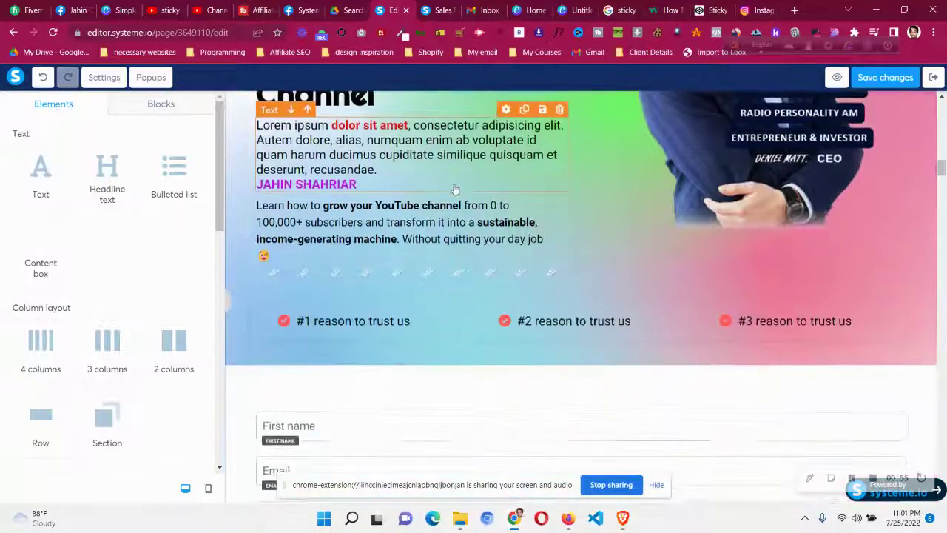
scroll(455, 191, "down", 4)
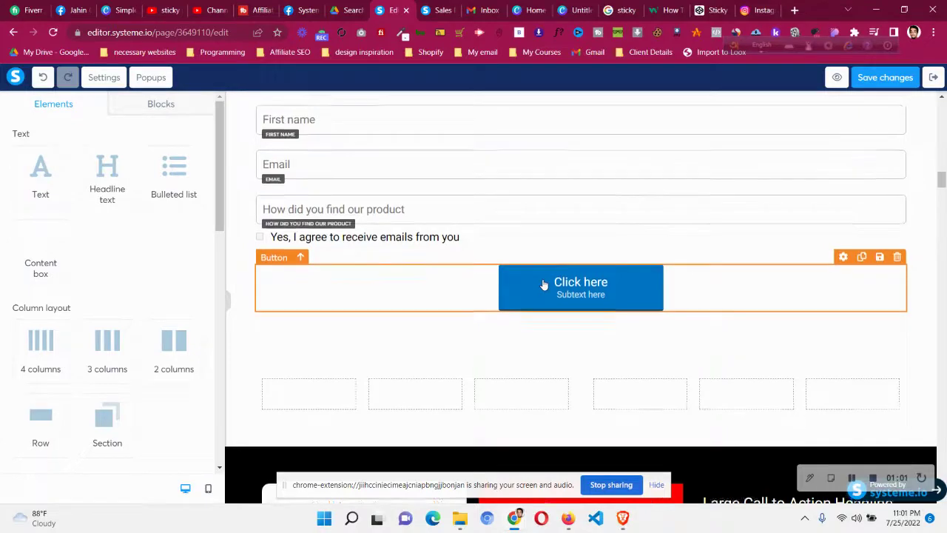
scroll(542, 285, "up", 5)
scroll(542, 284, "down", 9)
scroll(542, 285, "down", 8)
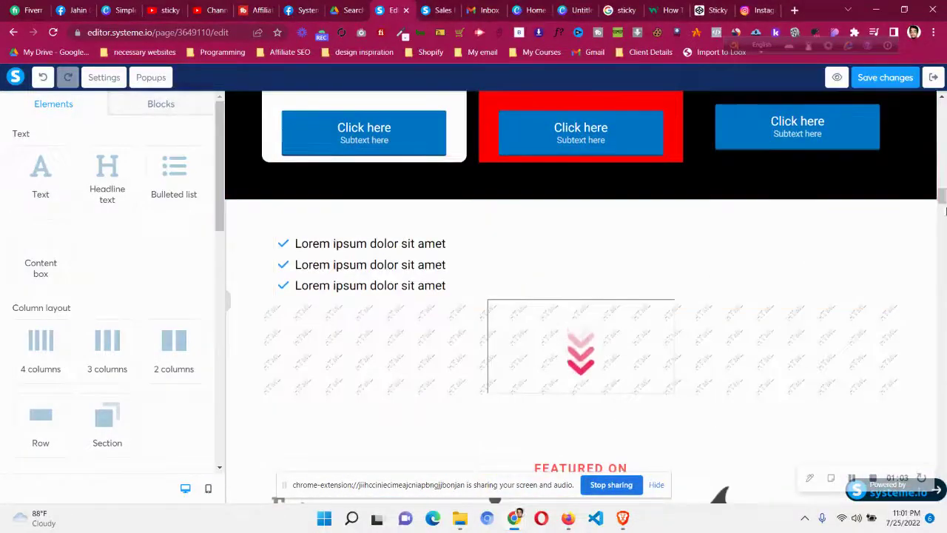
scroll(537, 324, "down", 5)
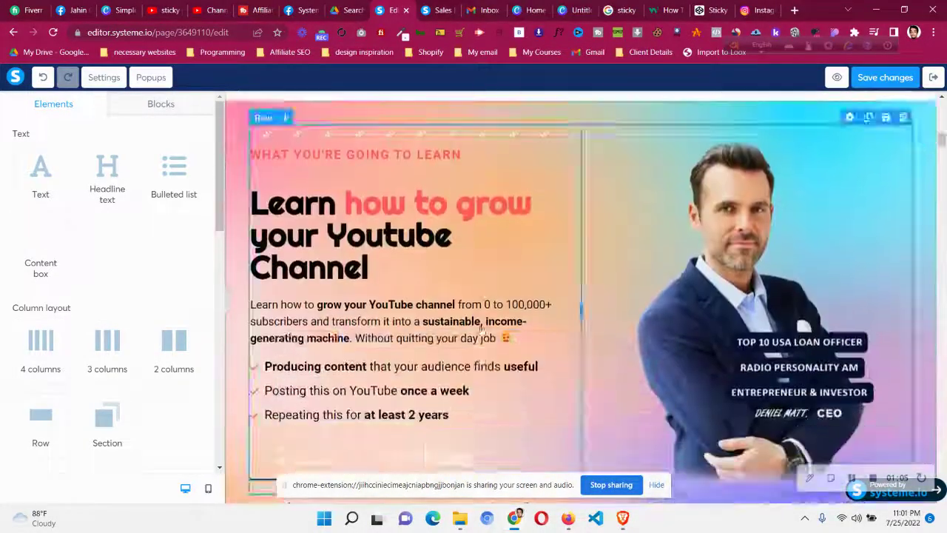
left_click(434, 316)
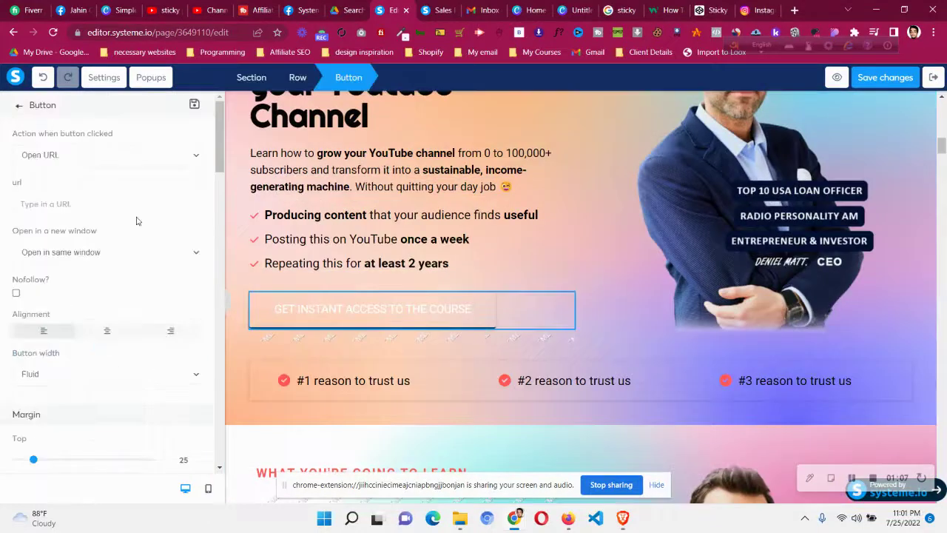
left_click(123, 159)
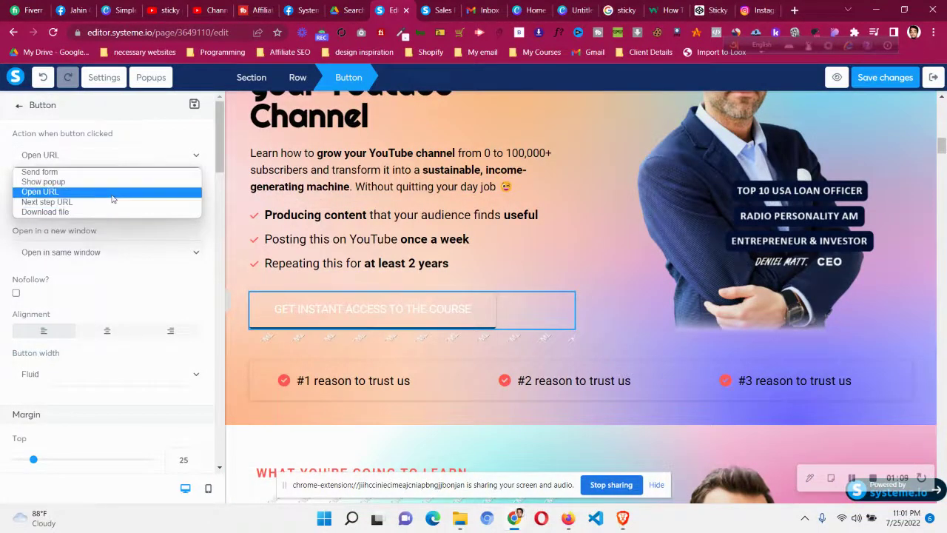
left_click(112, 193)
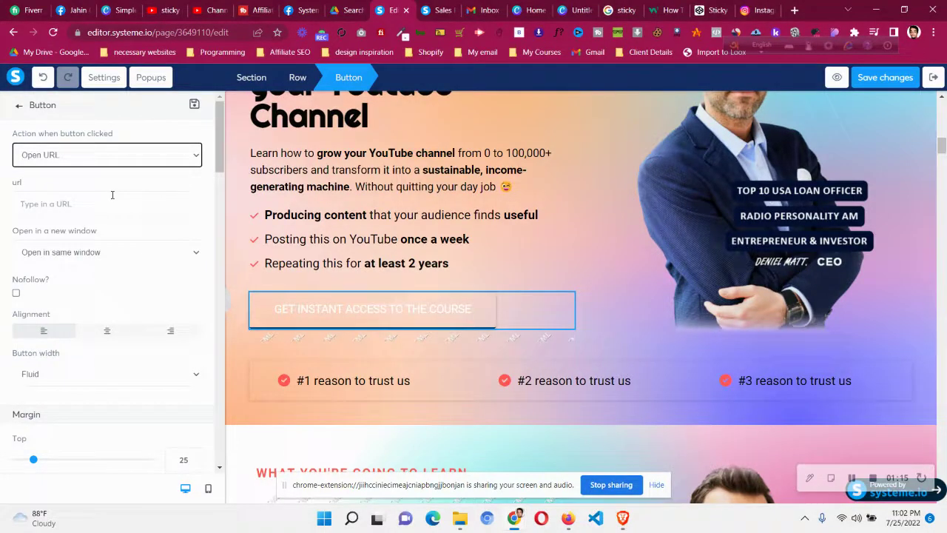
Step: Scroll the editor down to the 'WHAT YOU'RE GOING TO LEARN' / Challenges section
scroll(334, 310, "down", 15)
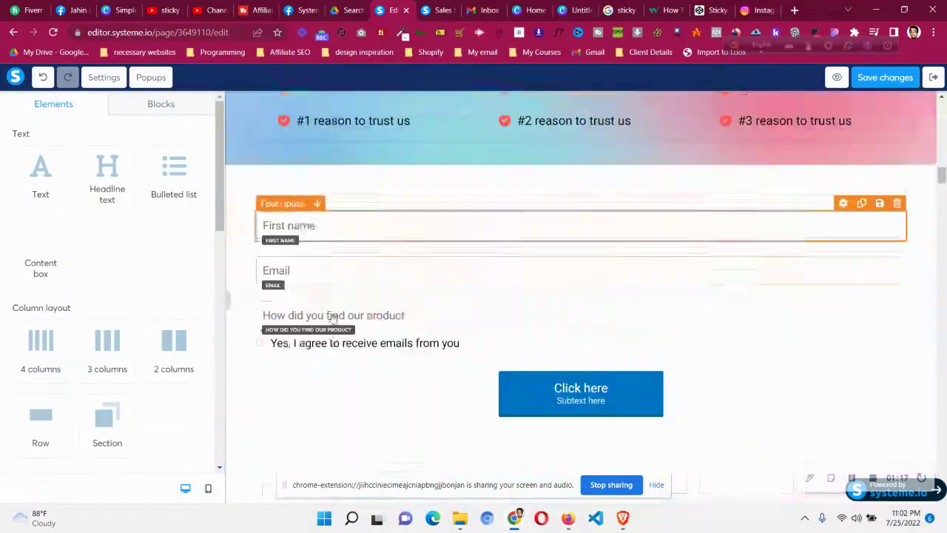
scroll(331, 319, "down", 15)
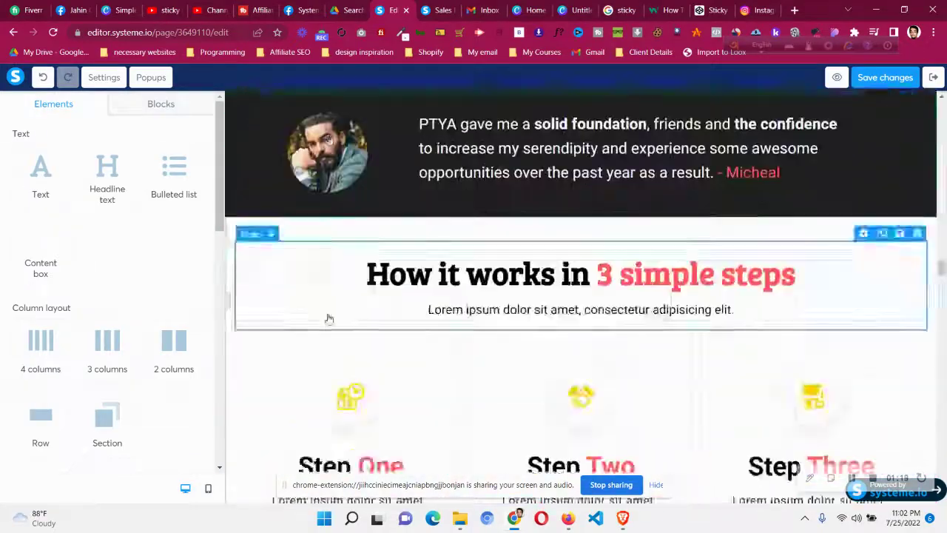
scroll(329, 319, "up", 10)
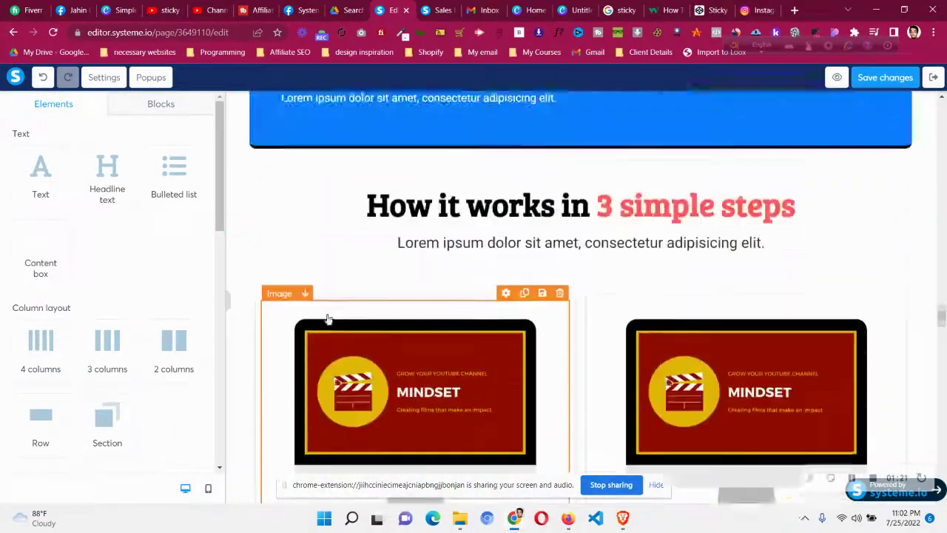
scroll(311, 320, "down", 5)
scroll(262, 278, "down", 8)
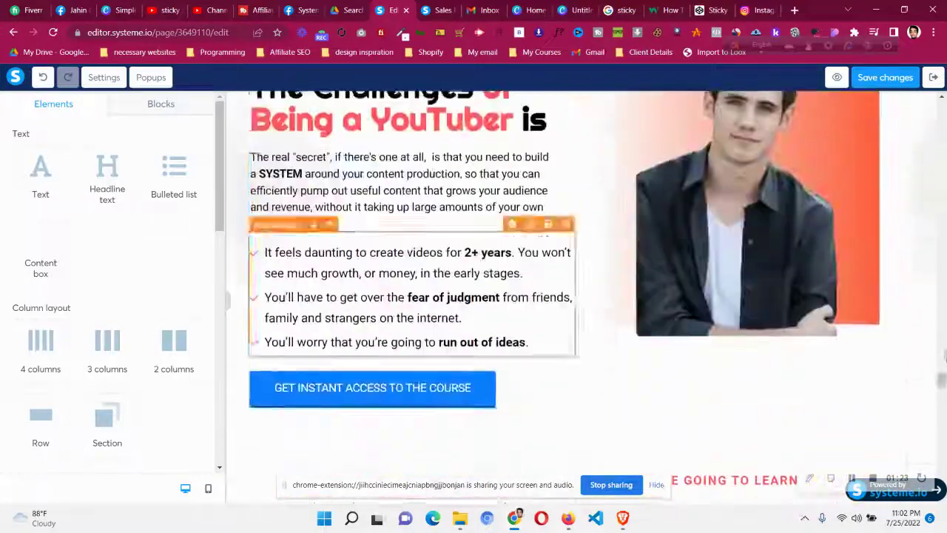
scroll(740, 296, "up", 2)
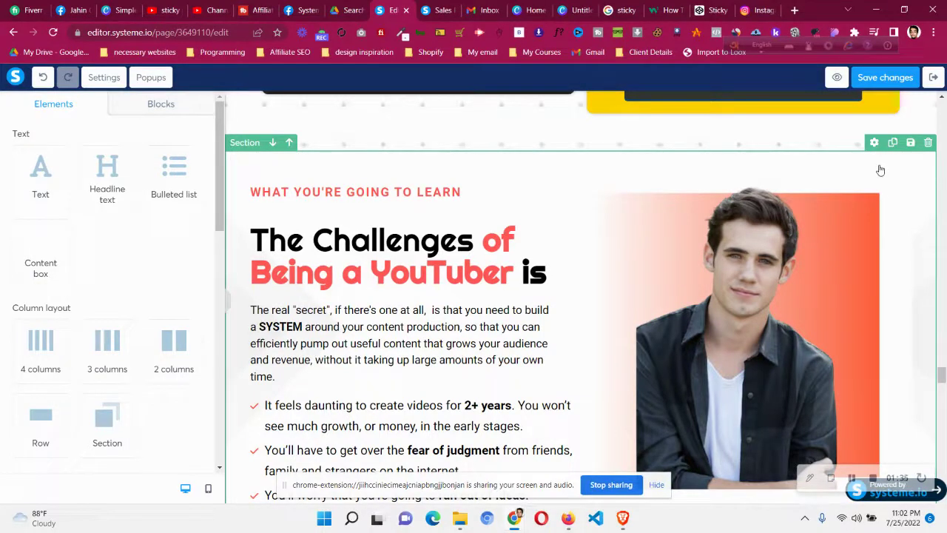
Step: Open the learn section's settings and screenshot its ID attribute area
left_click(874, 142)
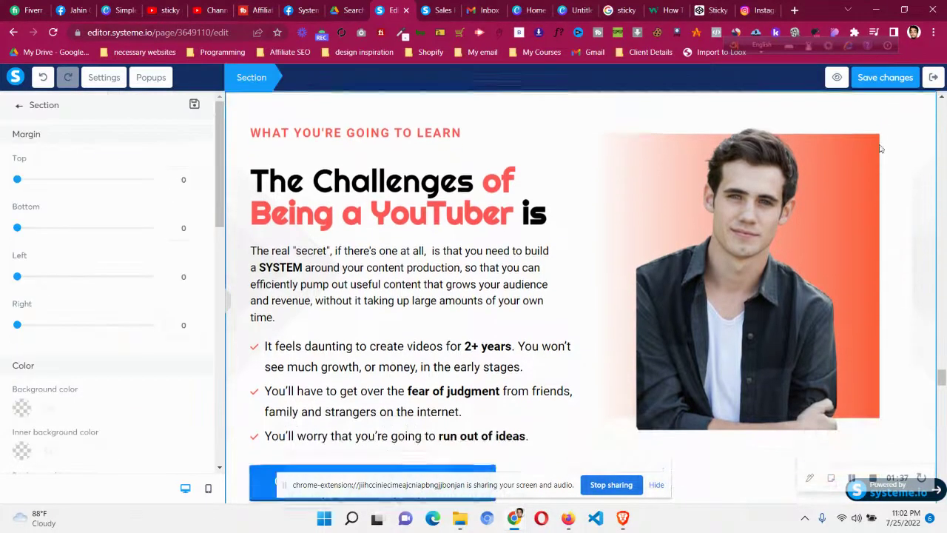
scroll(61, 277, "down", 10)
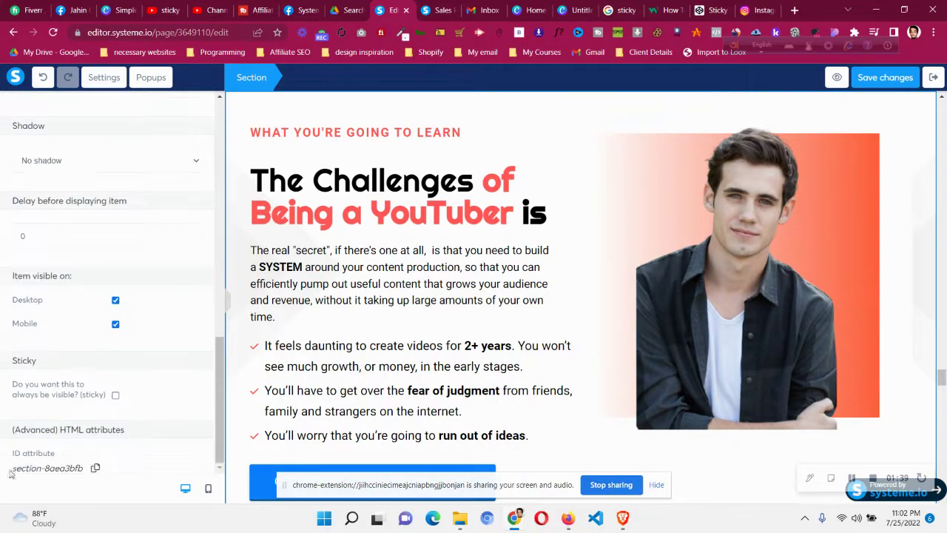
key("Print")
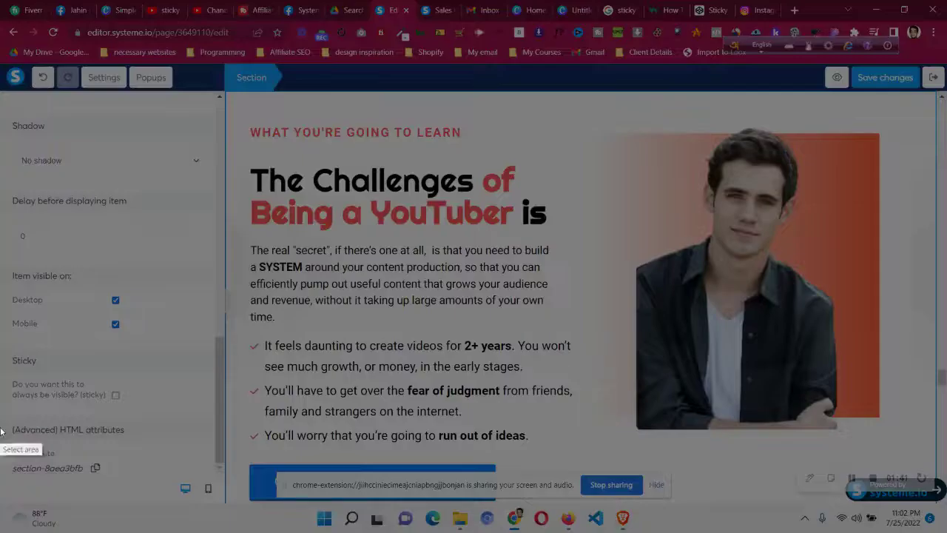
left_click_drag(0, 427, 164, 498)
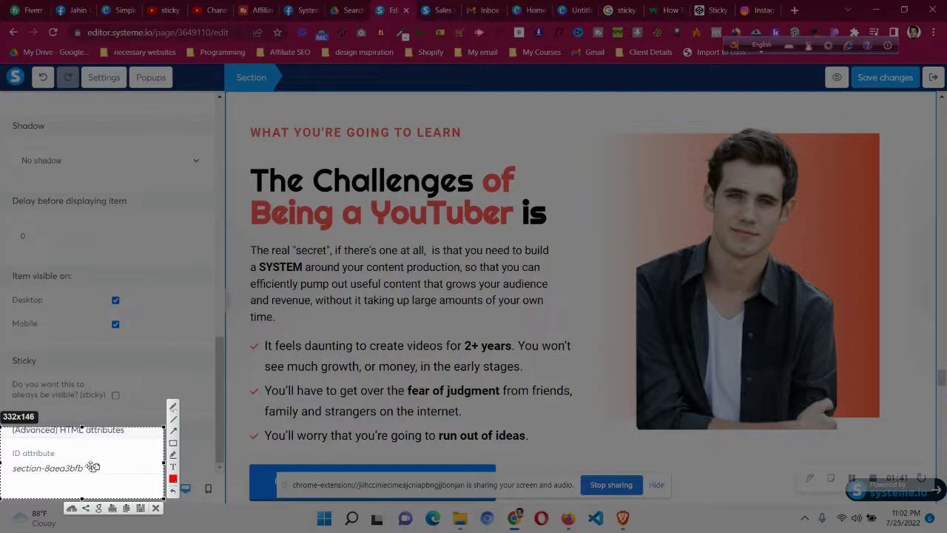
left_click(157, 507)
Step: Copy the section's ID value, section-8aea3bfb
triple_click(81, 467)
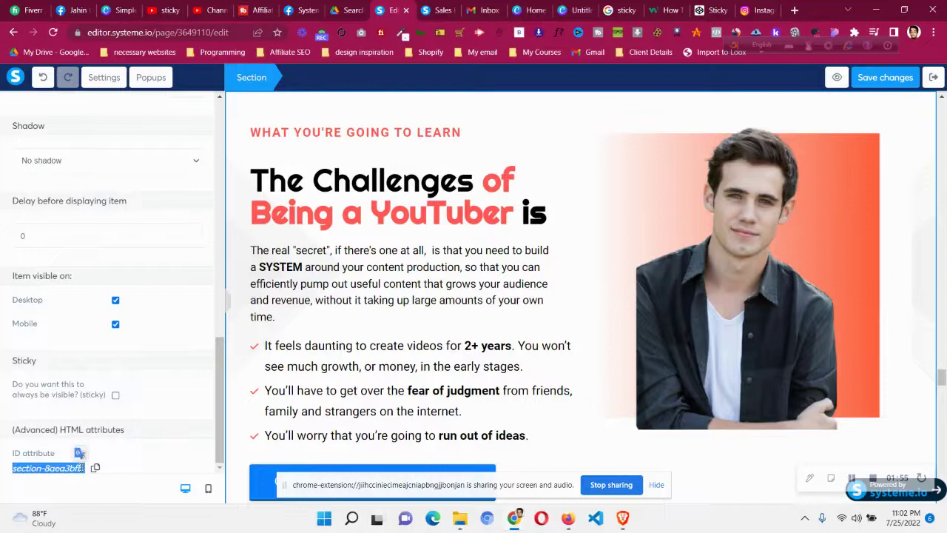
right_click(82, 468)
left_click(128, 346)
left_click(95, 469)
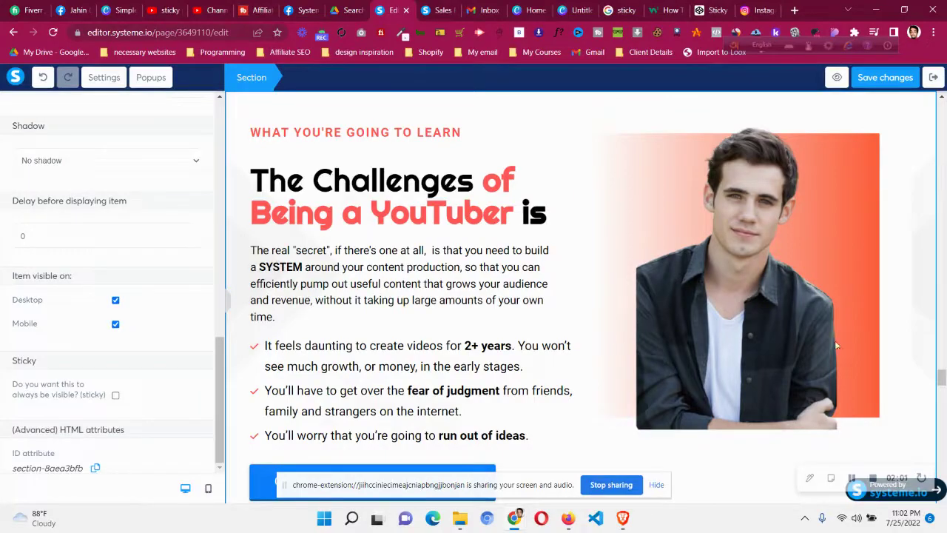
Step: Set the hero course button to Open URL in the same window and start its URL with '#'
left_click(940, 379)
scroll(944, 274, "down", 4)
left_click_drag(943, 274, 941, 148)
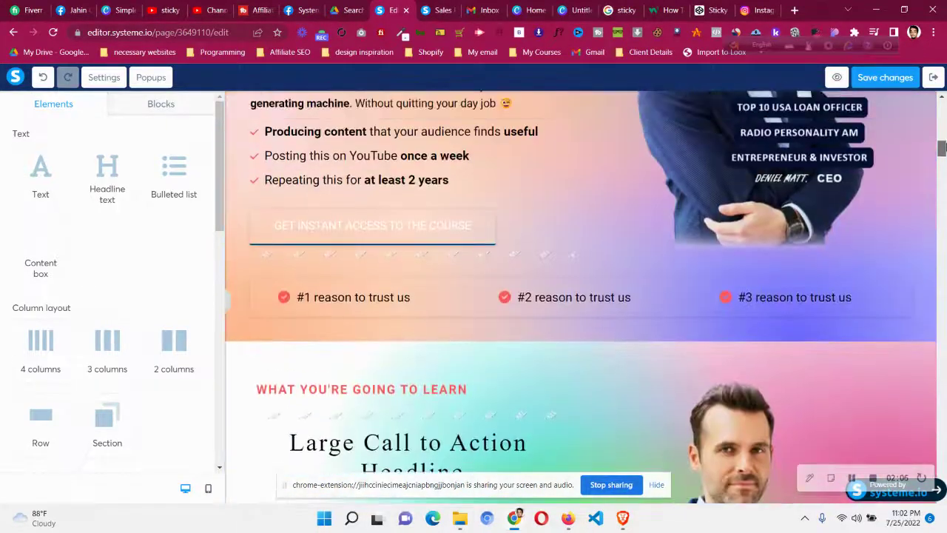
left_click(424, 225)
left_click(91, 155)
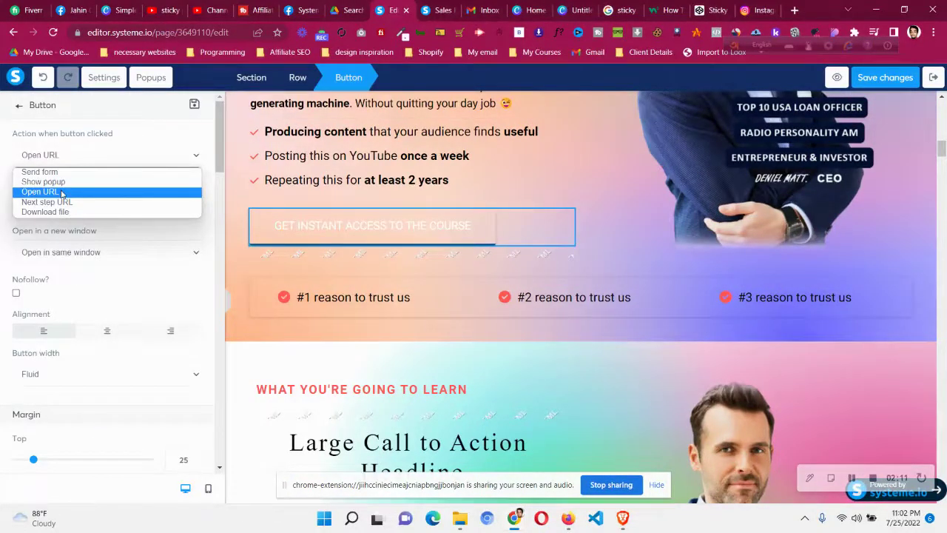
left_click(62, 192)
left_click(59, 255)
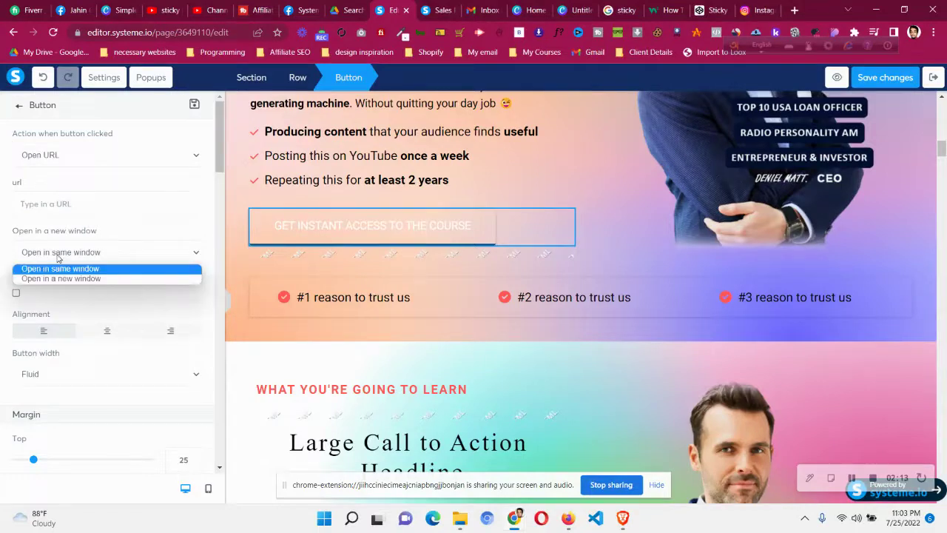
left_click(59, 256)
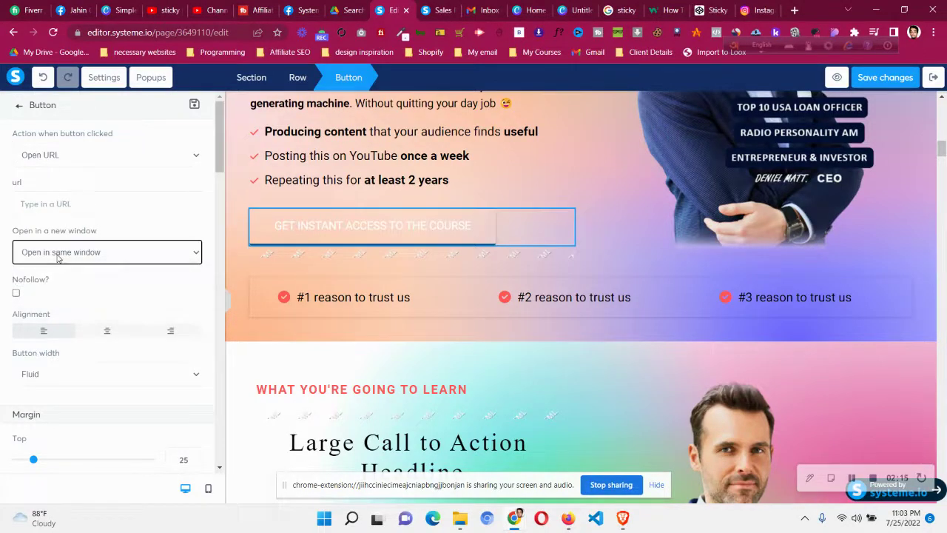
left_click(30, 204)
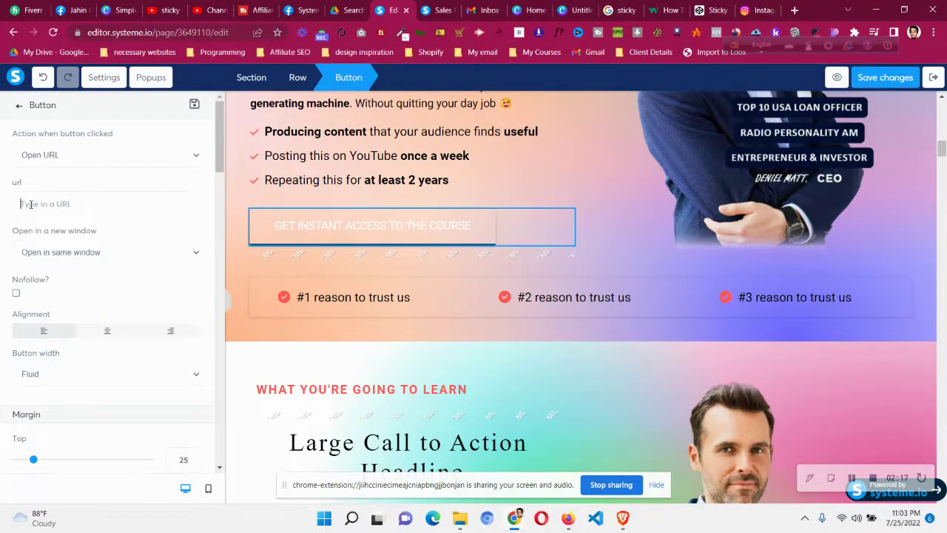
type("#")
Step: Paste the section ID to make the URL #section-8aea3bfb, then screenshot it outlined in red
key("ctrl+v")
key("Print")
left_click_drag(1, 171, 234, 253)
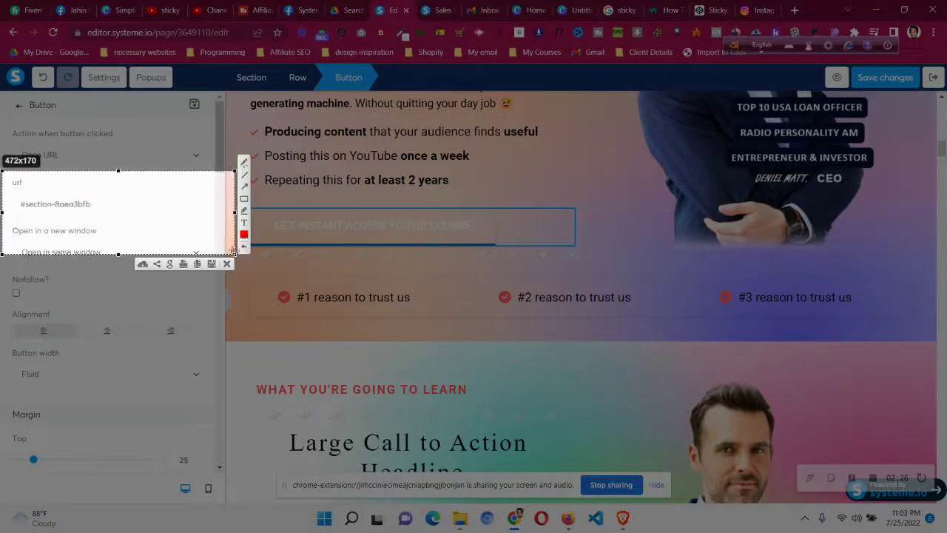
left_click(244, 198)
left_click_drag(19, 198, 97, 216)
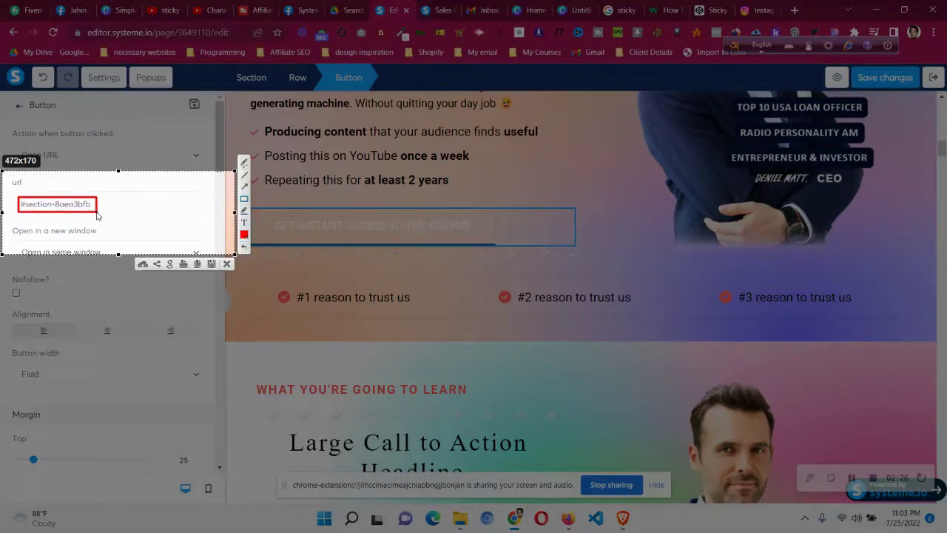
left_click(227, 264)
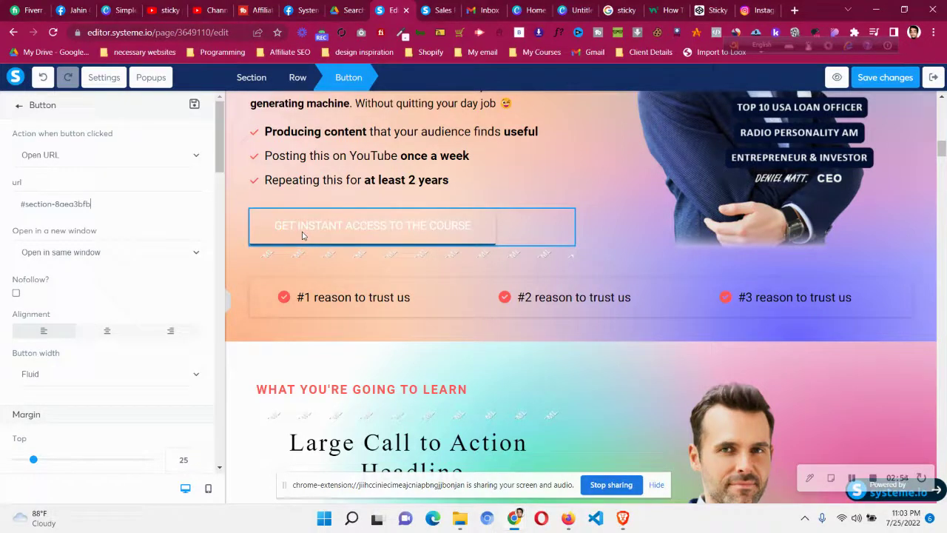
Step: Save the page changes and open the sales page preview
left_click(886, 77)
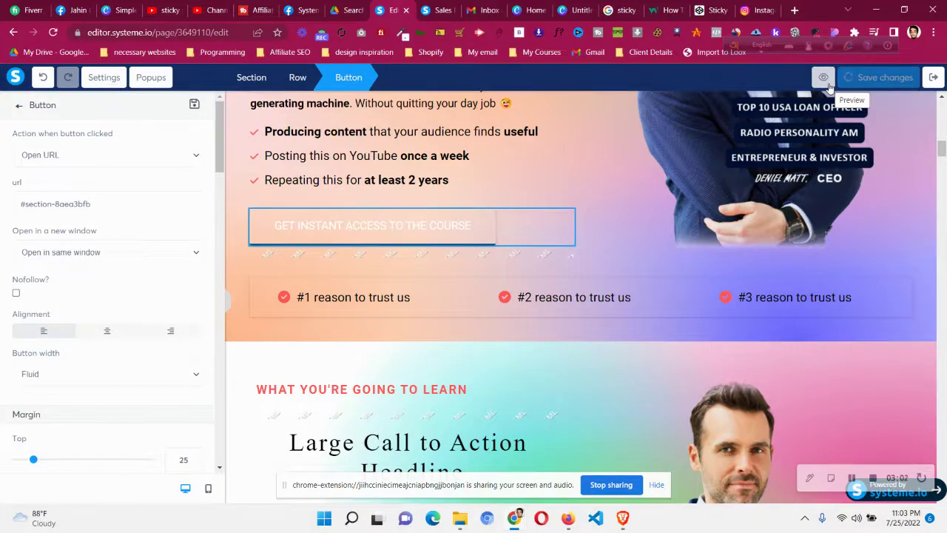
left_click(829, 83)
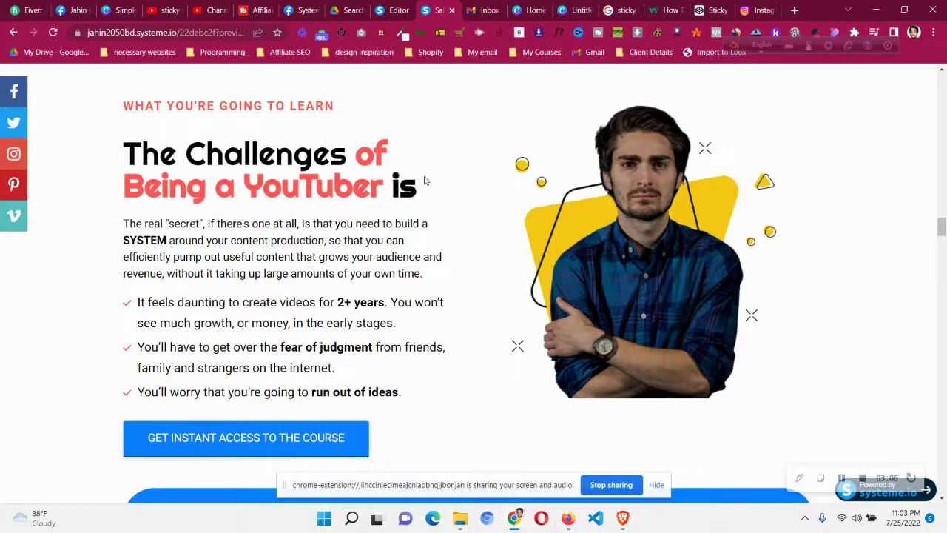
Step: Reload the preview and test that the hero course button jumps to 'What you're going to learn'
key("F5")
scroll(425, 181, "up", 2)
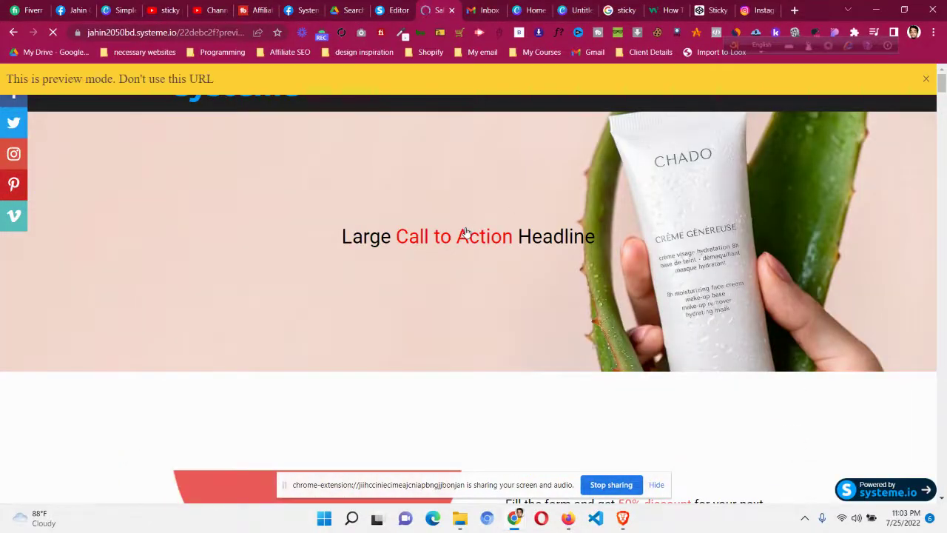
scroll(466, 233, "down", 10)
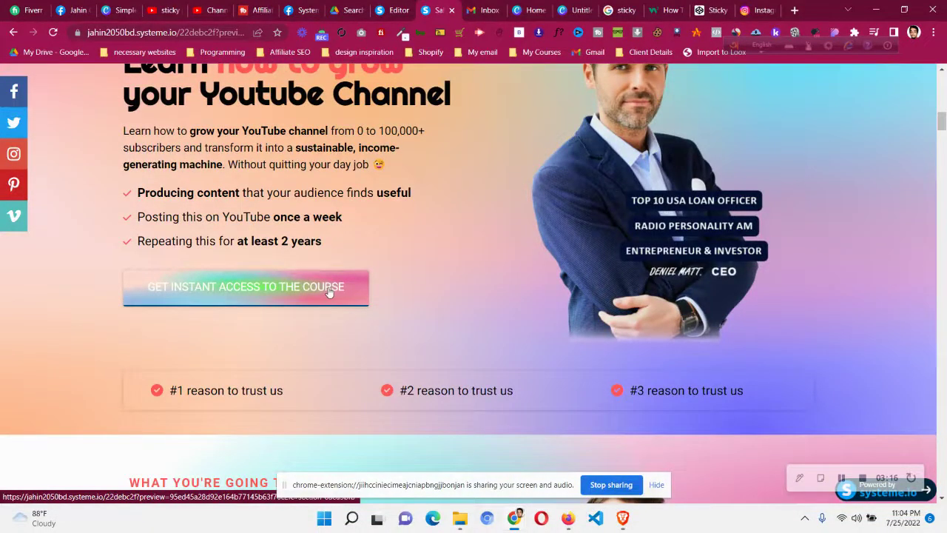
left_click(335, 288)
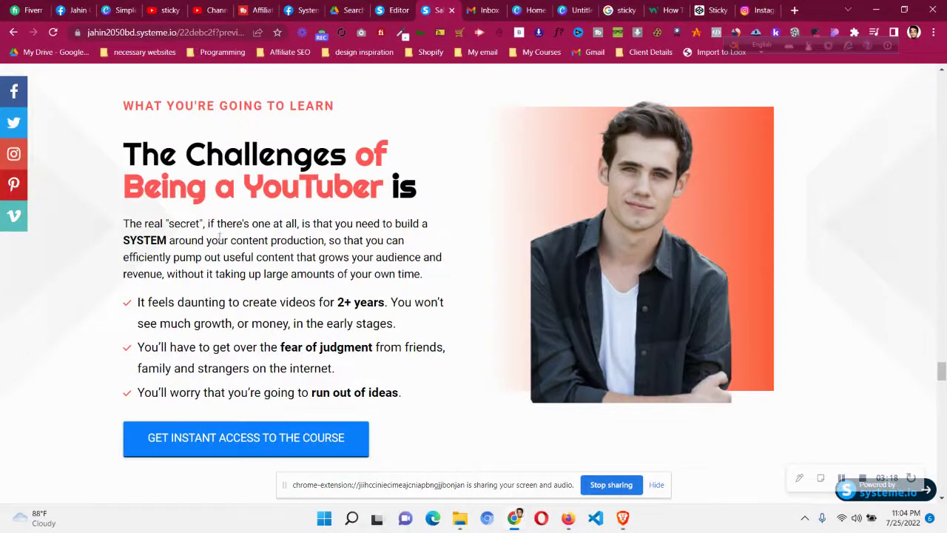